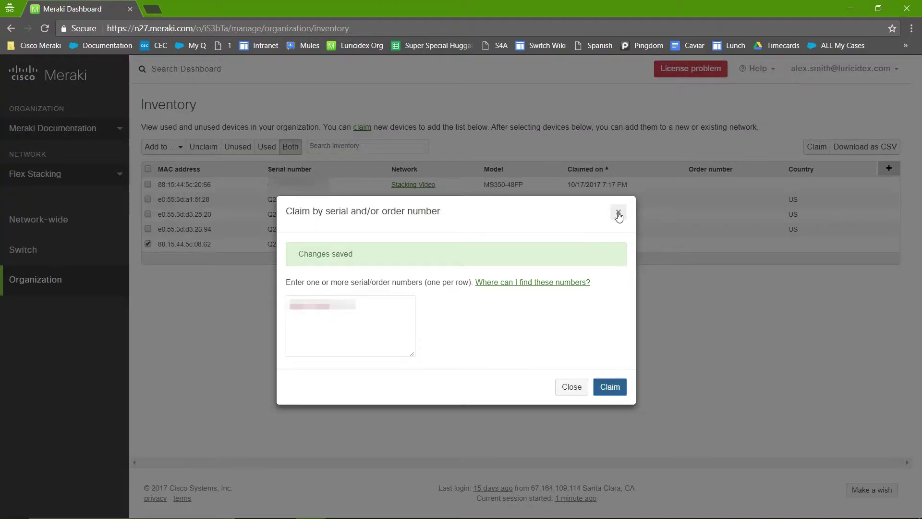
- Add the newly claimed MS350-48FP switch to the existing Stacking Video network and view that network
left_click(619, 215)
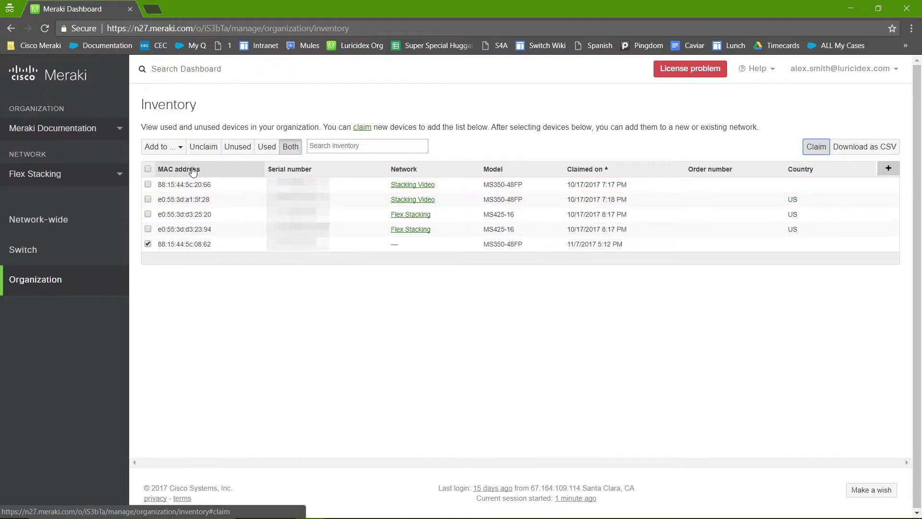
left_click(177, 147)
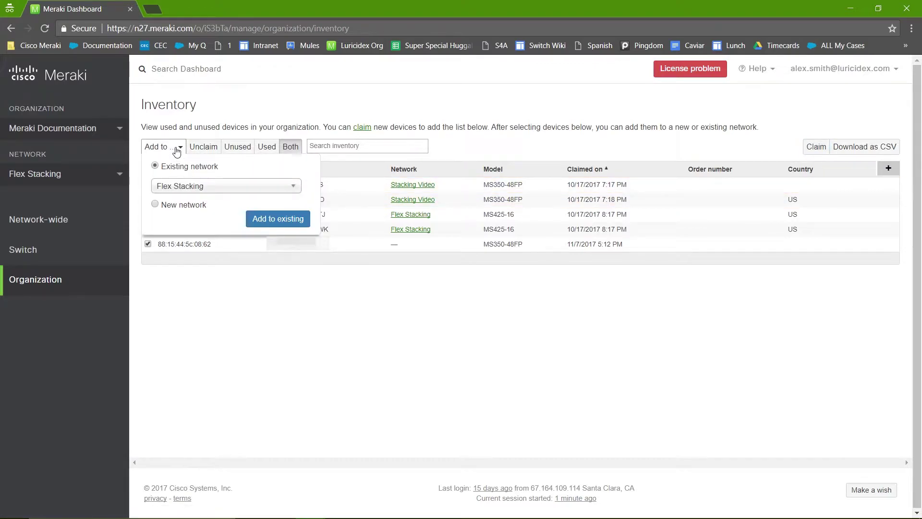
left_click(221, 186)
left_click(210, 235)
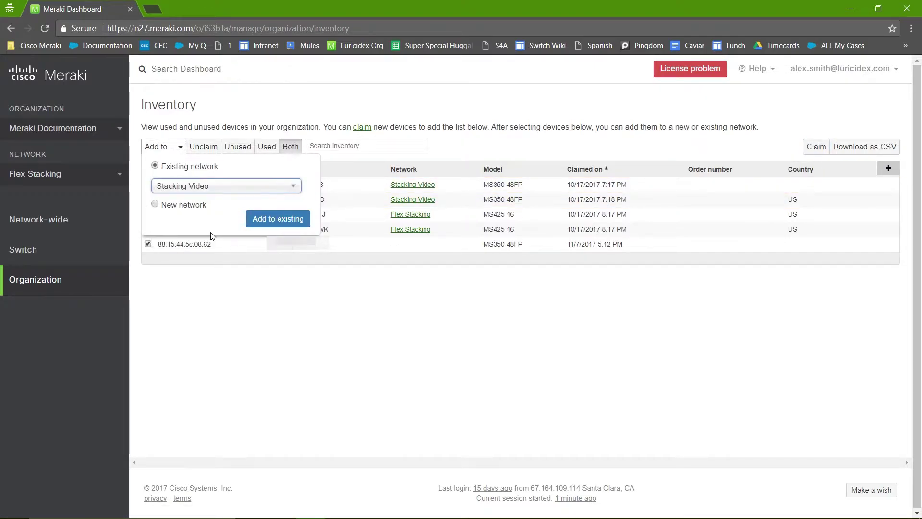
left_click(278, 218)
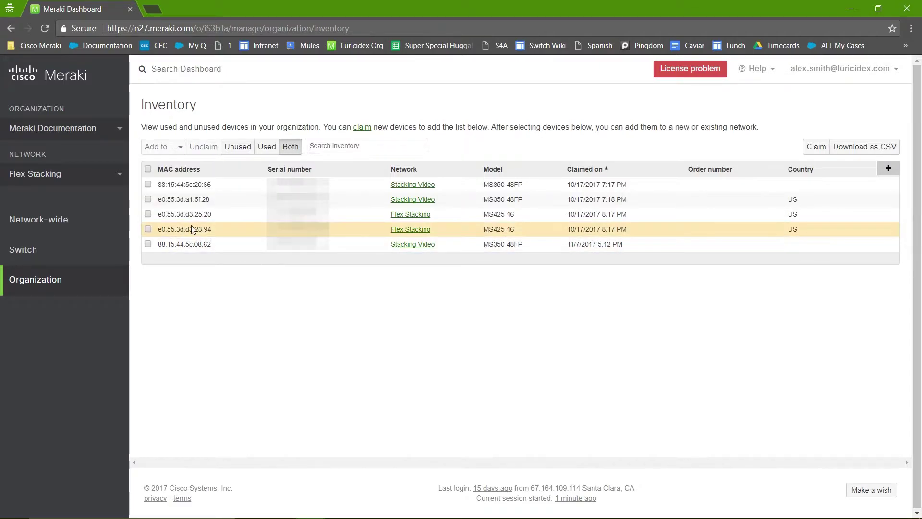
mouse_move(23, 249)
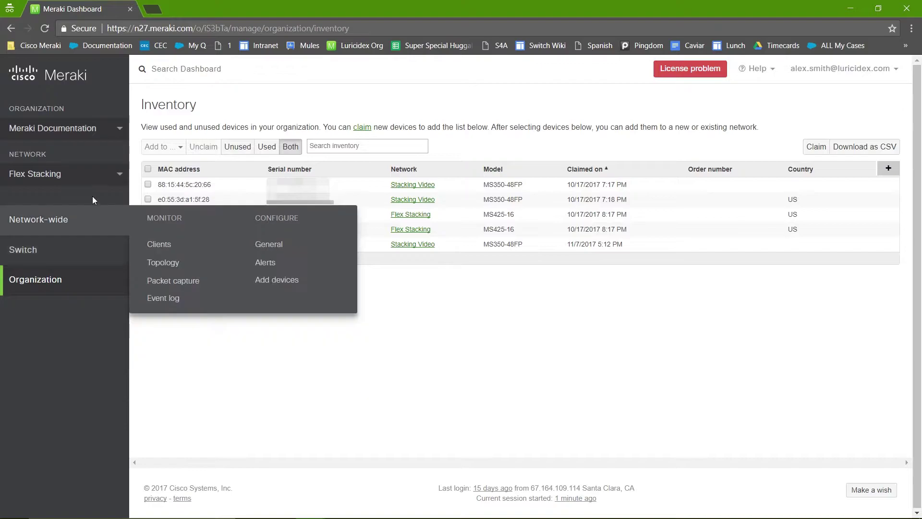
left_click(113, 183)
left_click(35, 294)
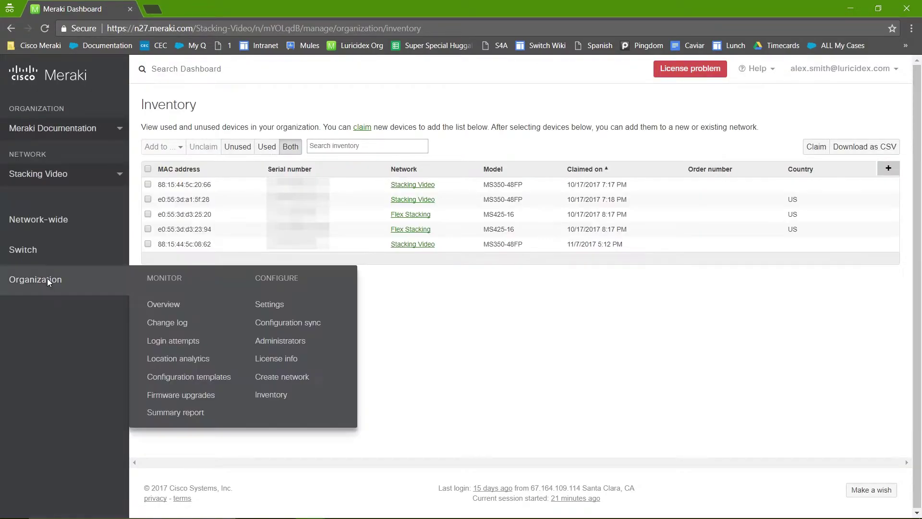
- Open switch 88:15:44:5c:08:62 from the network's Switches list
mouse_move(23, 249)
left_click(161, 274)
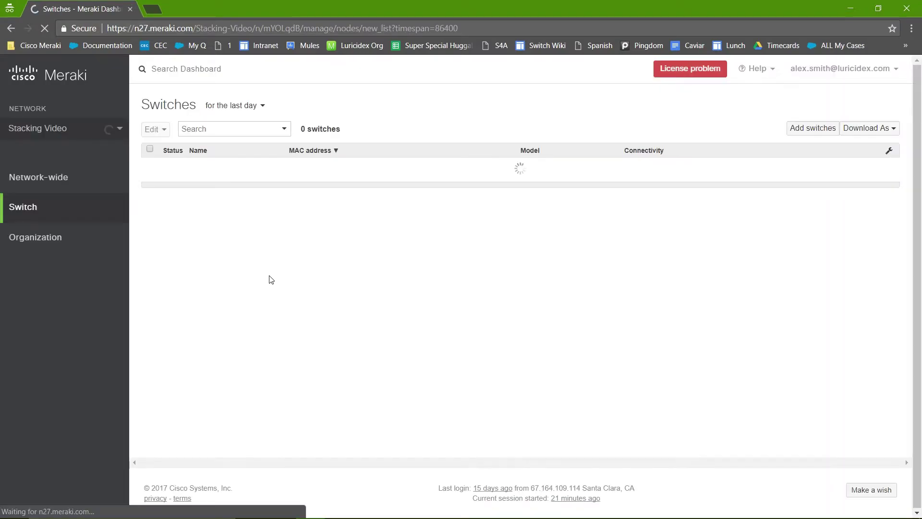
left_click(207, 208)
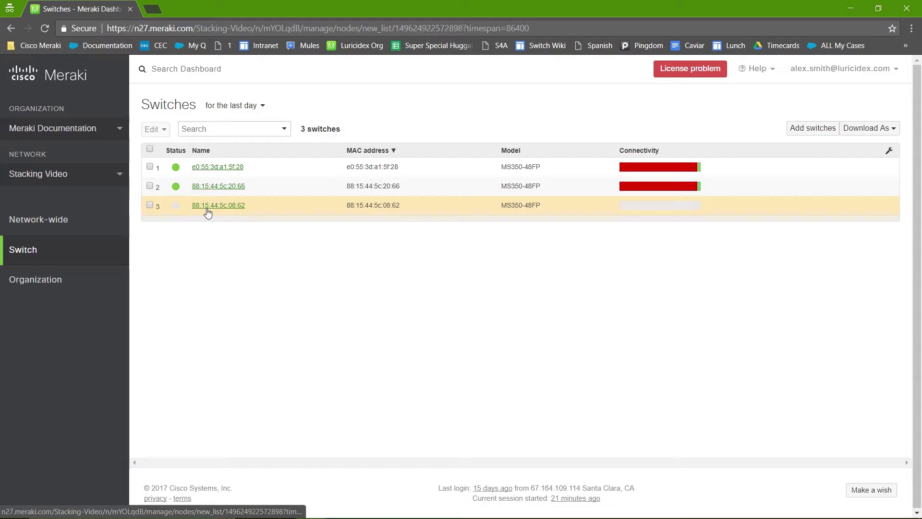
scroll(269, 260, "down", 2)
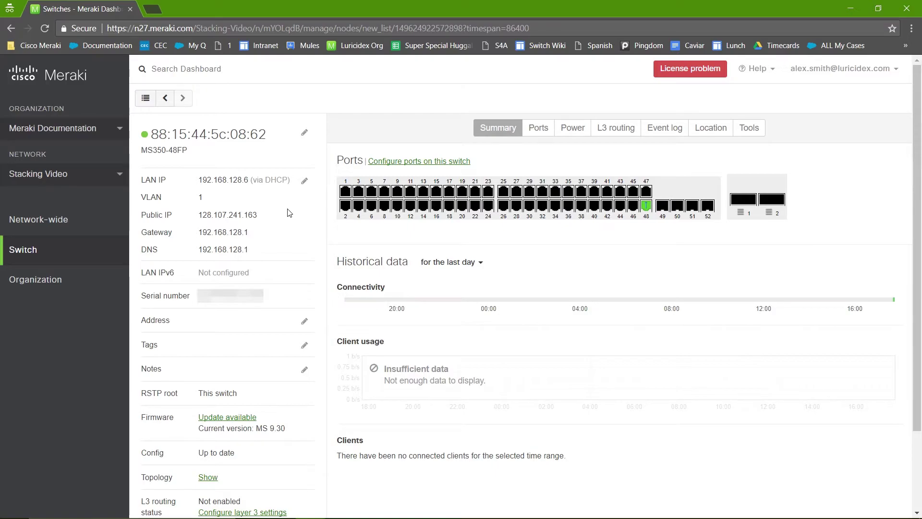
mouse_move(22, 249)
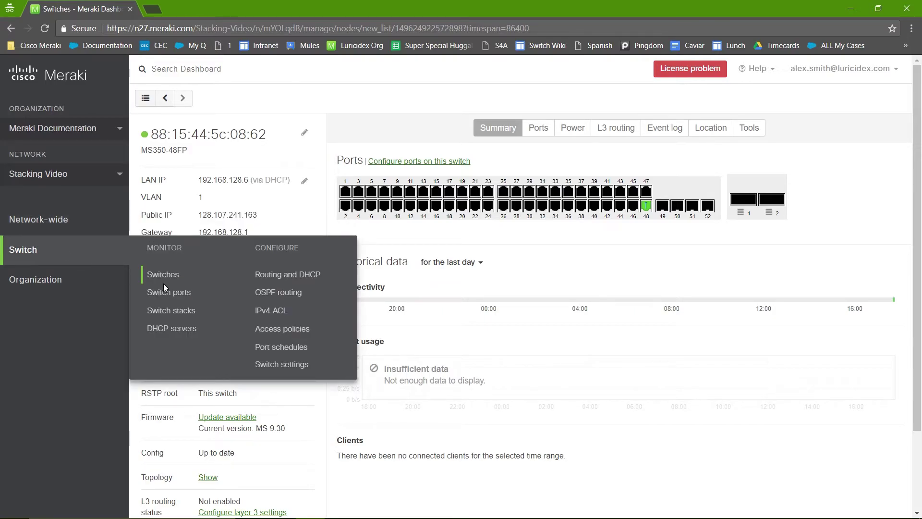
- In stack 'Stack', clone old member e0:55:3d:a1:5f:28 onto replacement switch 88:15:44:5c:08:62
left_click(171, 310)
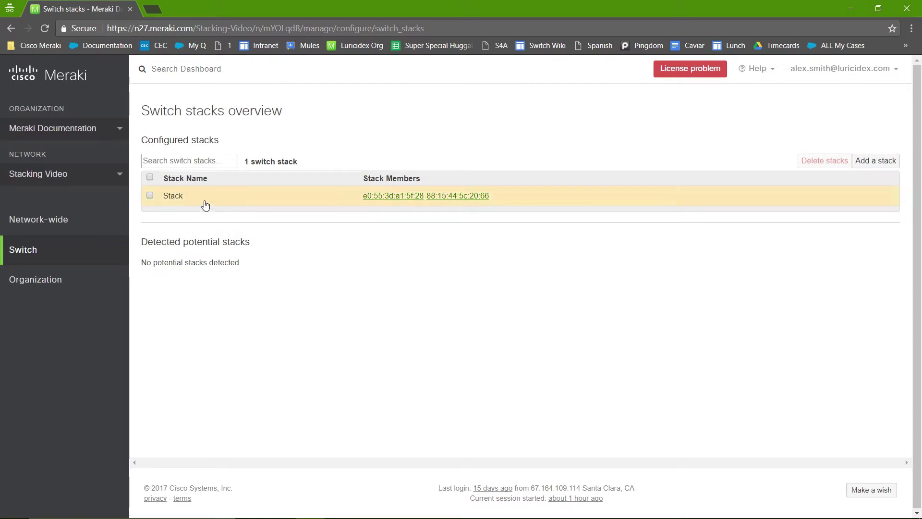
left_click(204, 196)
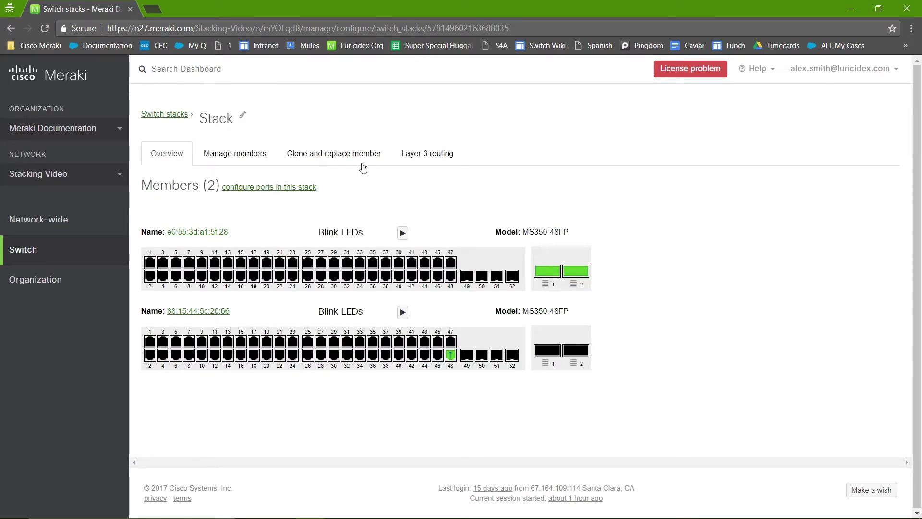
left_click(351, 155)
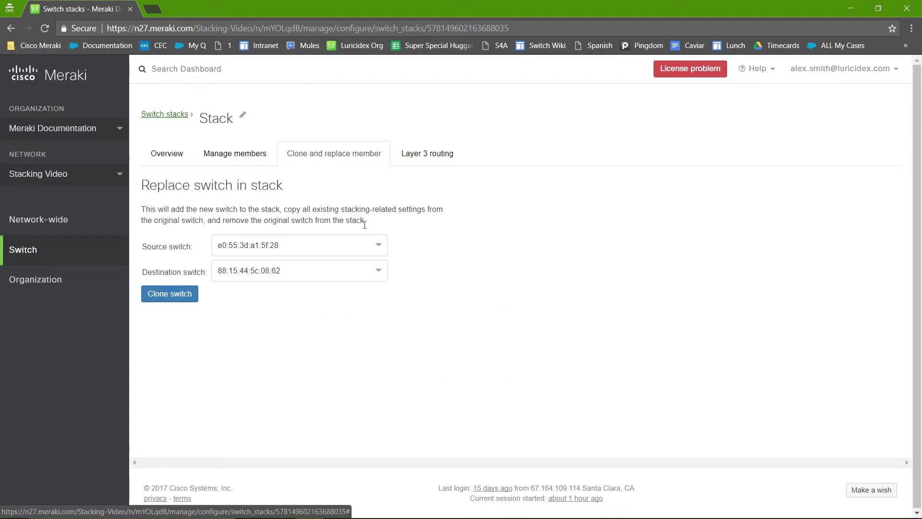
left_click(379, 249)
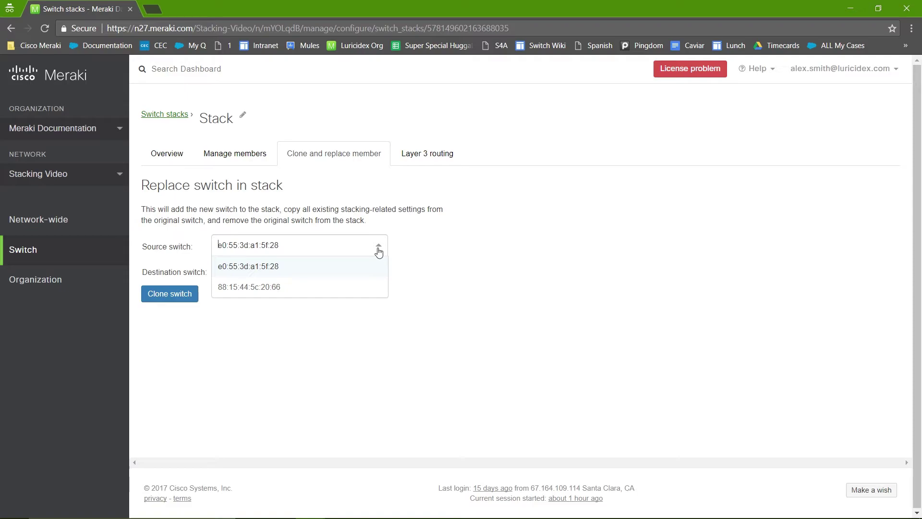
left_click(357, 268)
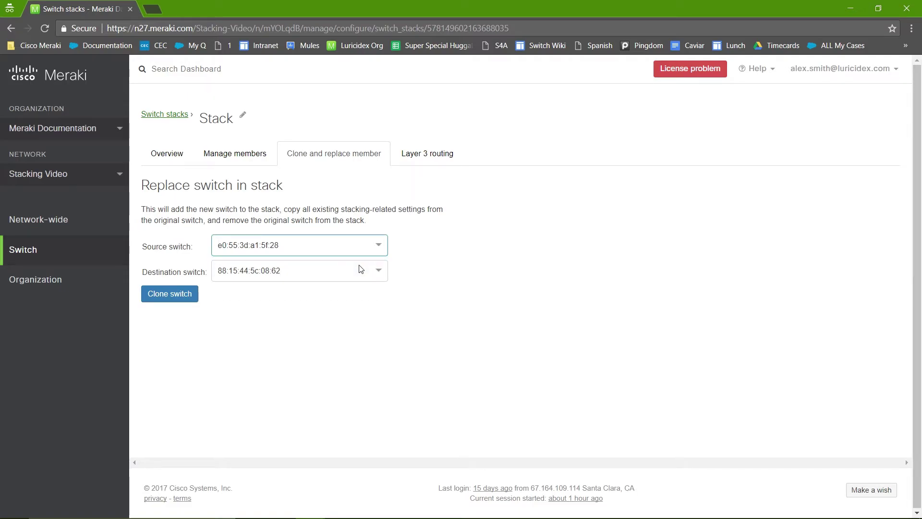
left_click(374, 275)
left_click(352, 291)
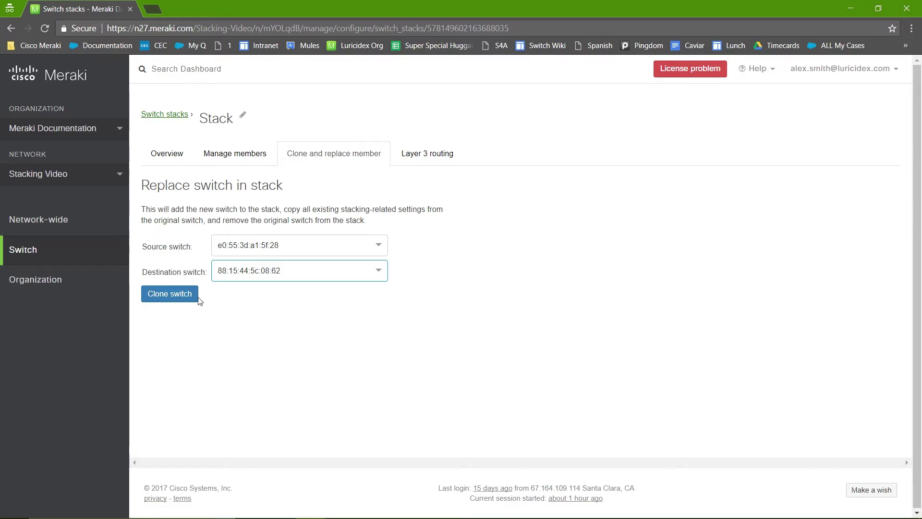
left_click(170, 294)
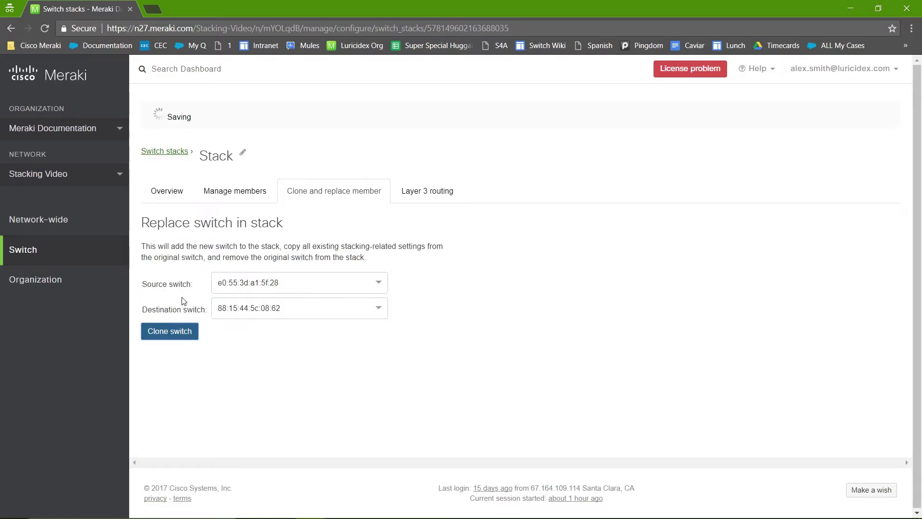